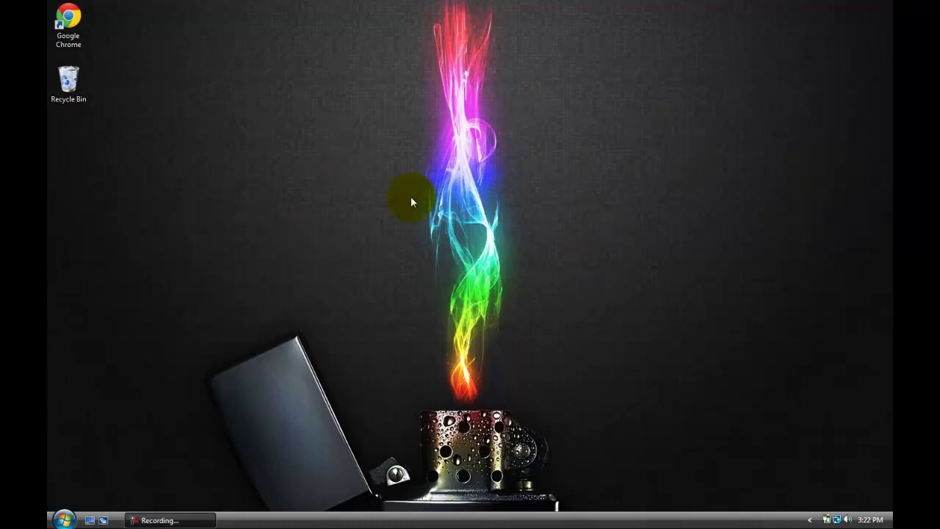
Step: Rearrange items on the Windows desktop, then start Google Chrome from the taskbar
drag(632, 130, 435, 256)
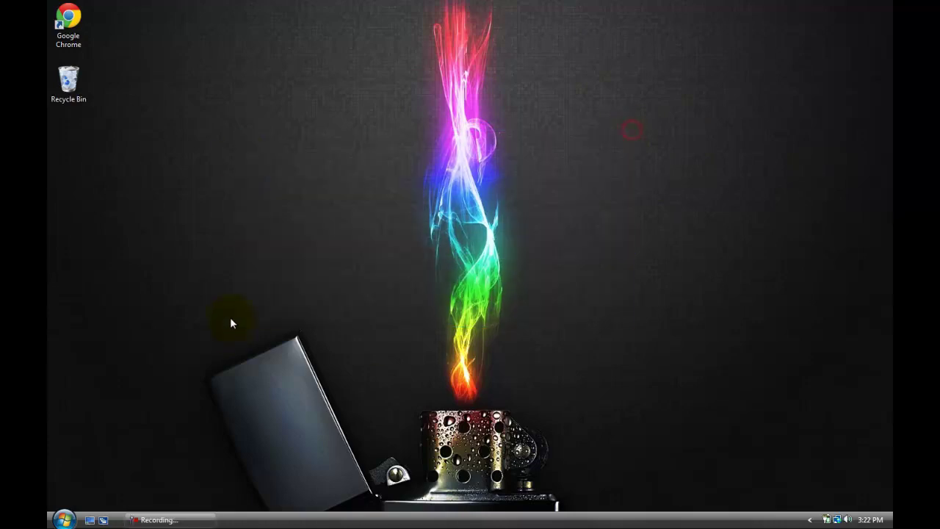
drag(331, 240, 542, 376)
drag(659, 171, 177, 328)
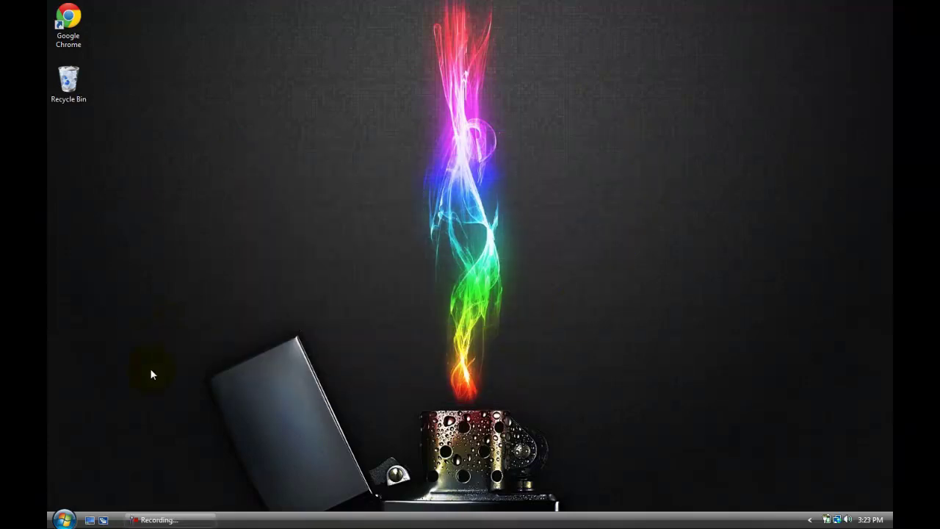
click(187, 522)
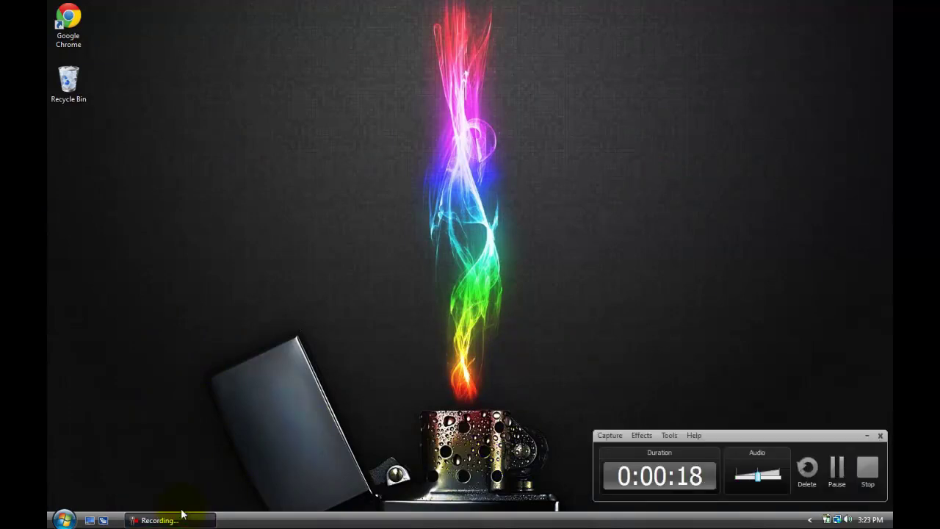
click(180, 522)
mouse_move(431, 507)
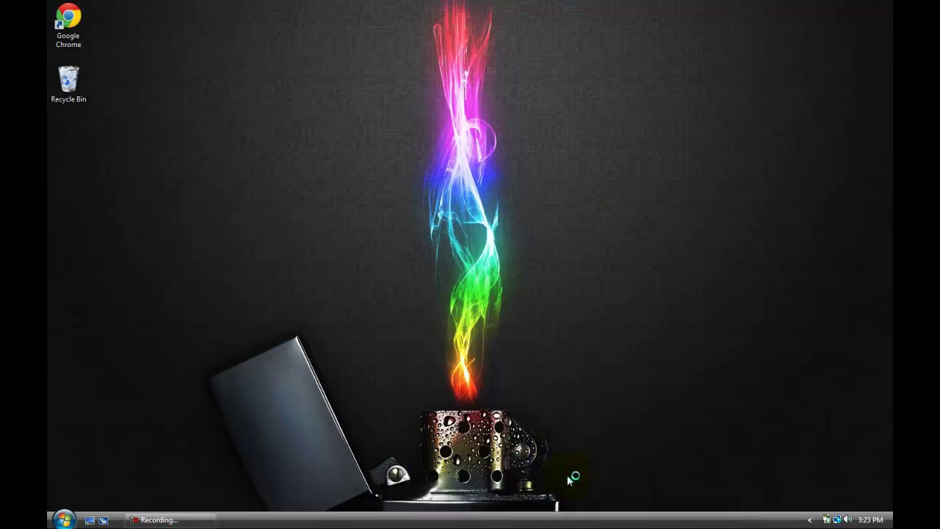
click(541, 486)
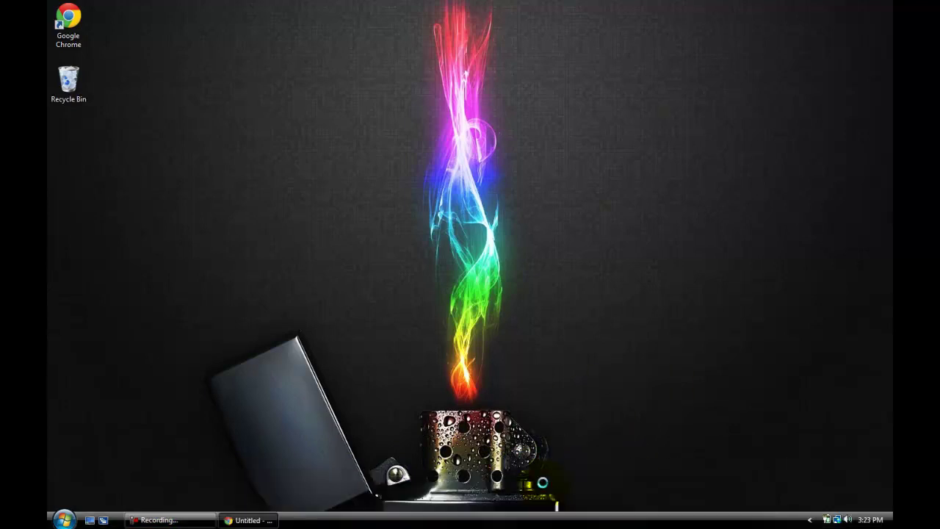
mouse_move(518, 518)
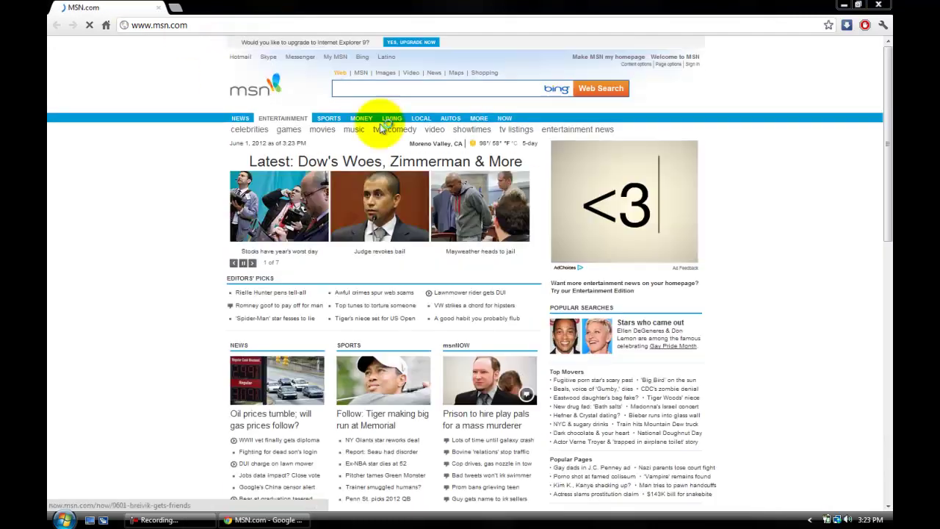
click(292, 24)
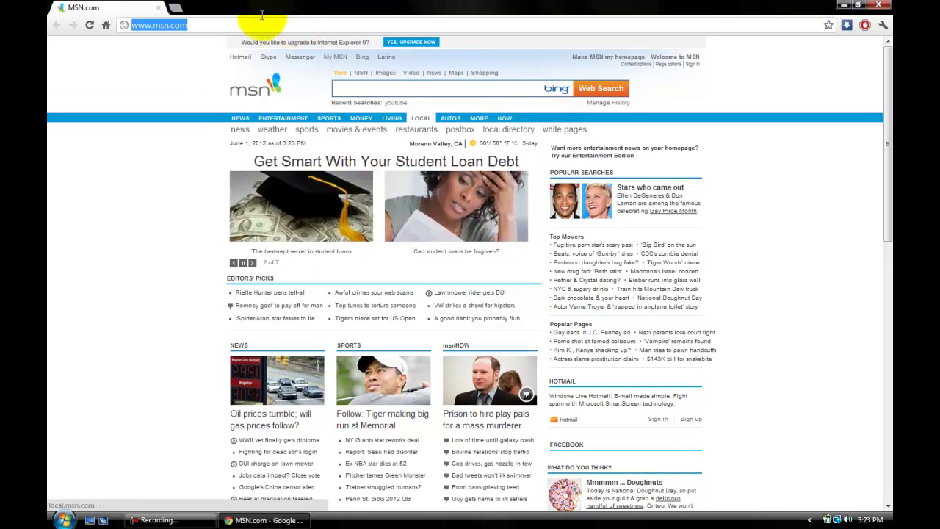
text(c)
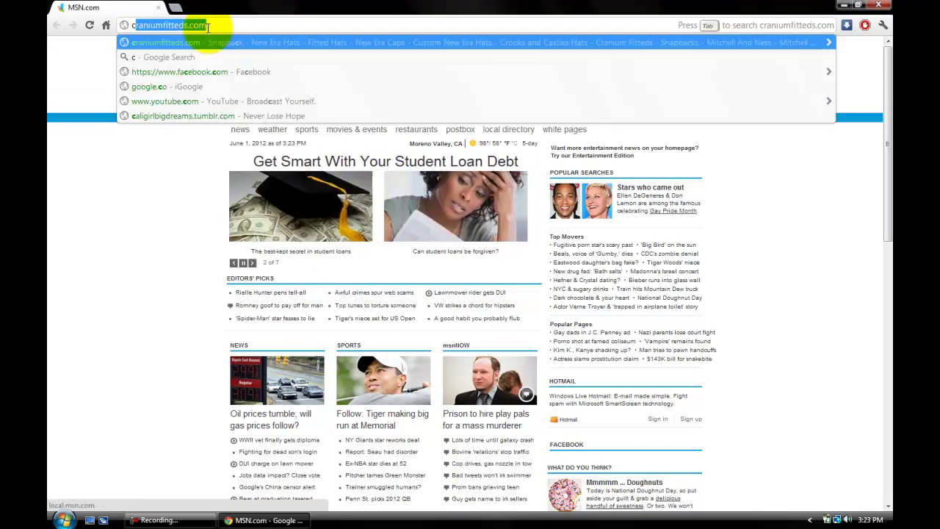
text(hrome)
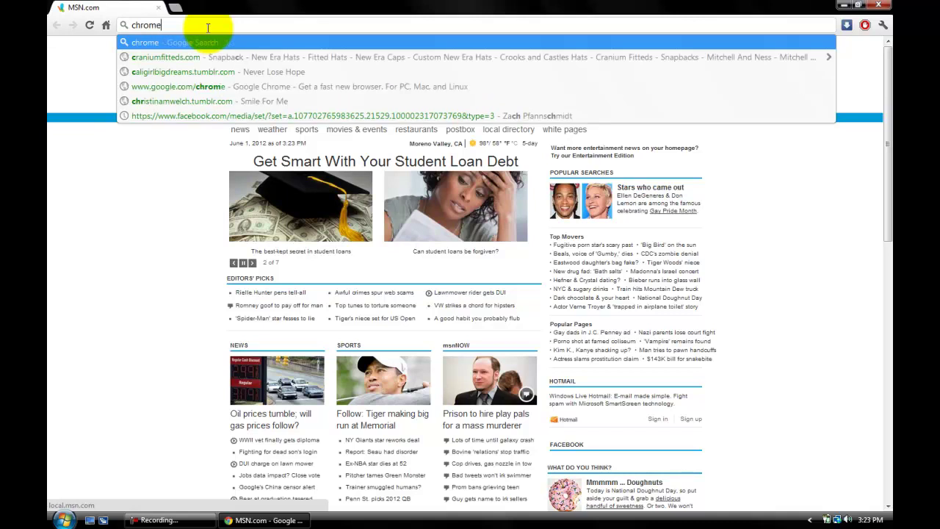
key(Down)
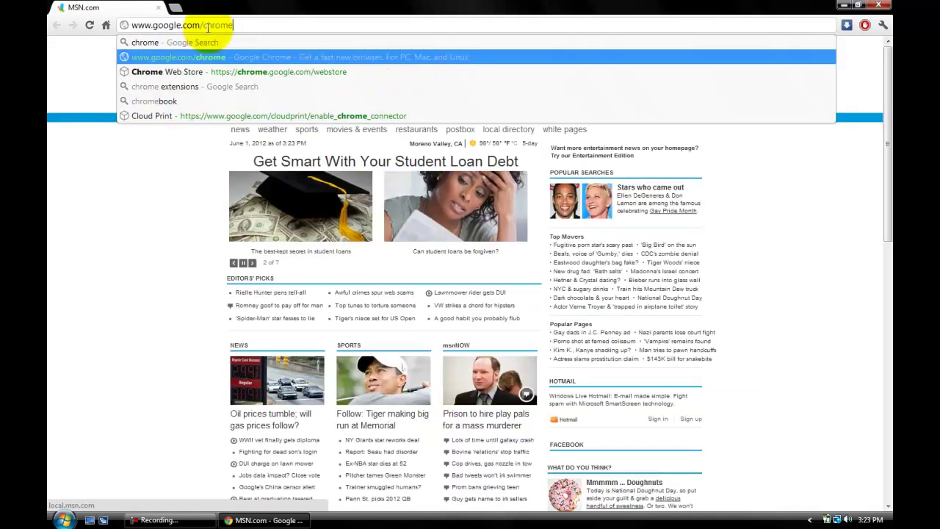
key(Return)
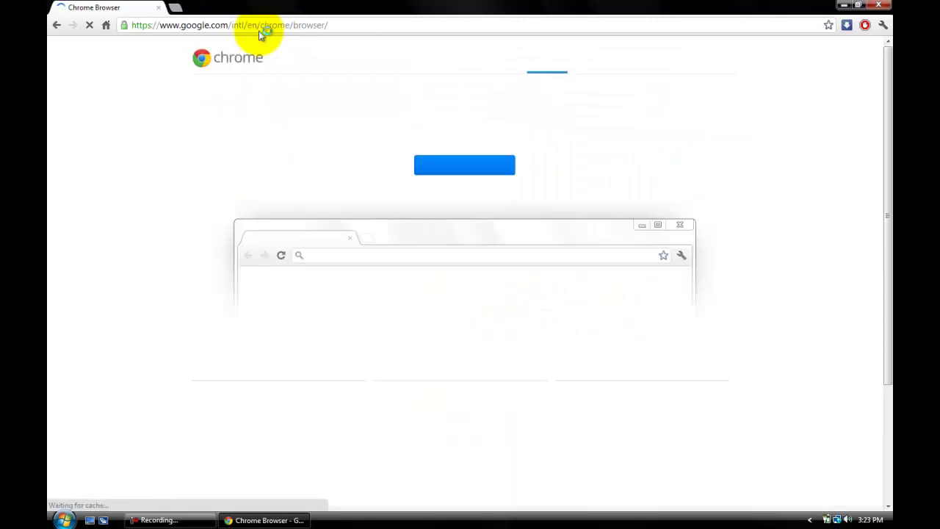
mouse_move(647, 68)
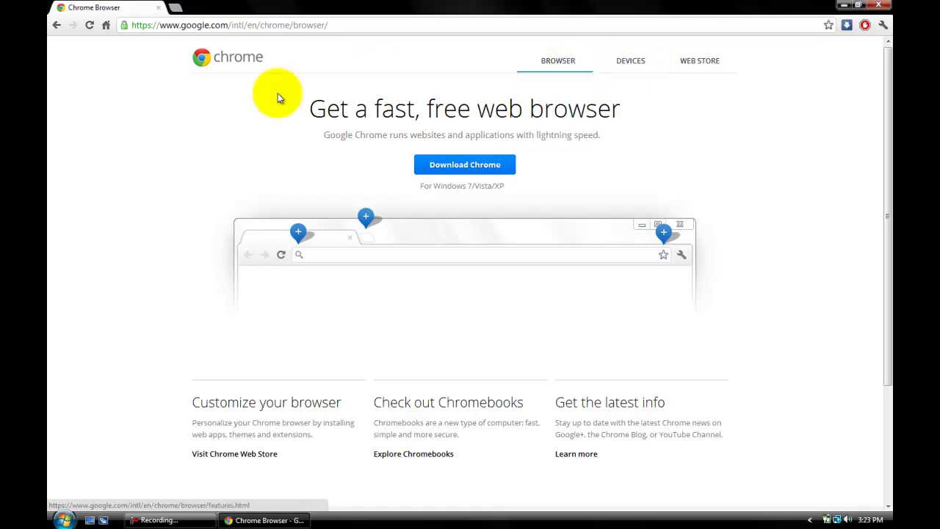
mouse_move(682, 57)
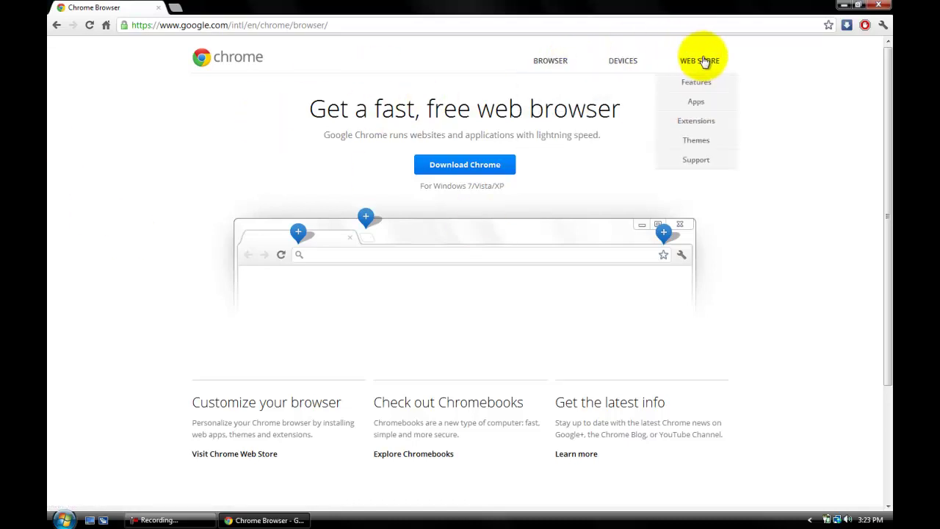
click(699, 127)
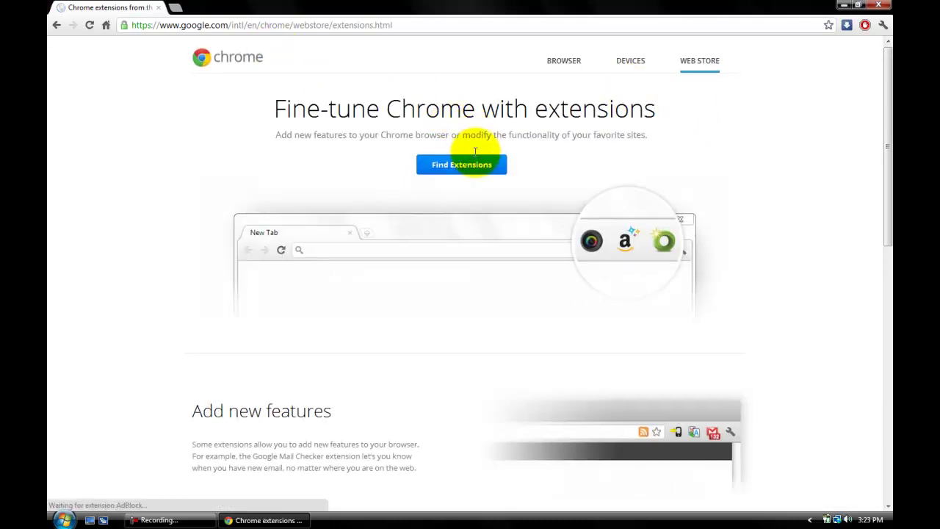
scroll(522, 87, down, 3)
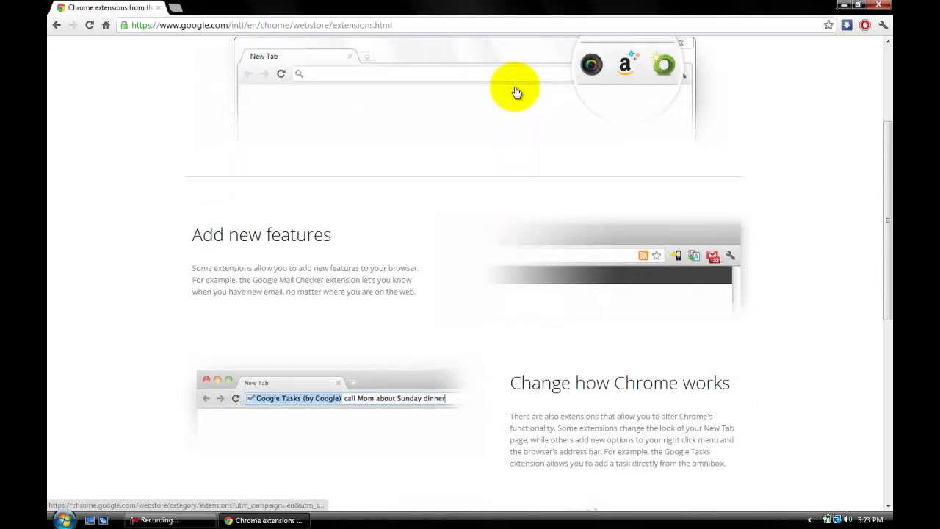
scroll(516, 92, up, 3)
click(55, 27)
click(56, 26)
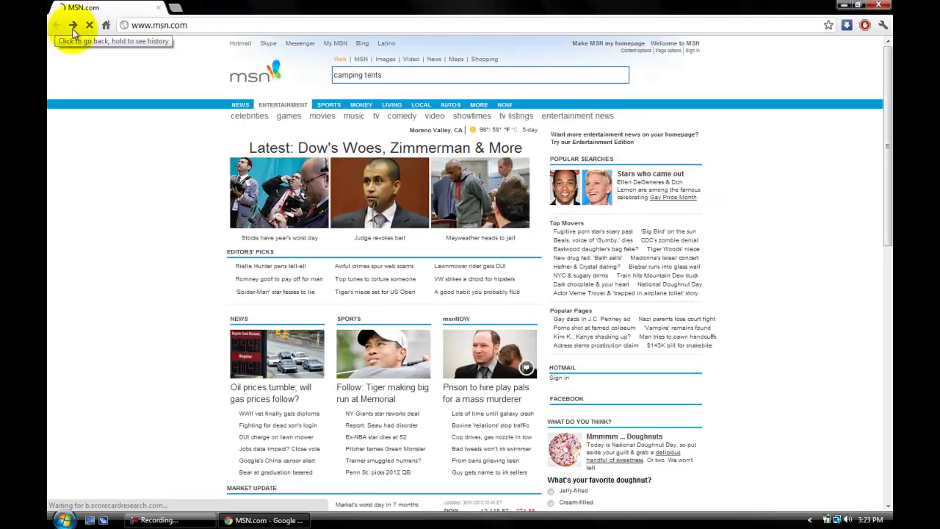
click(73, 25)
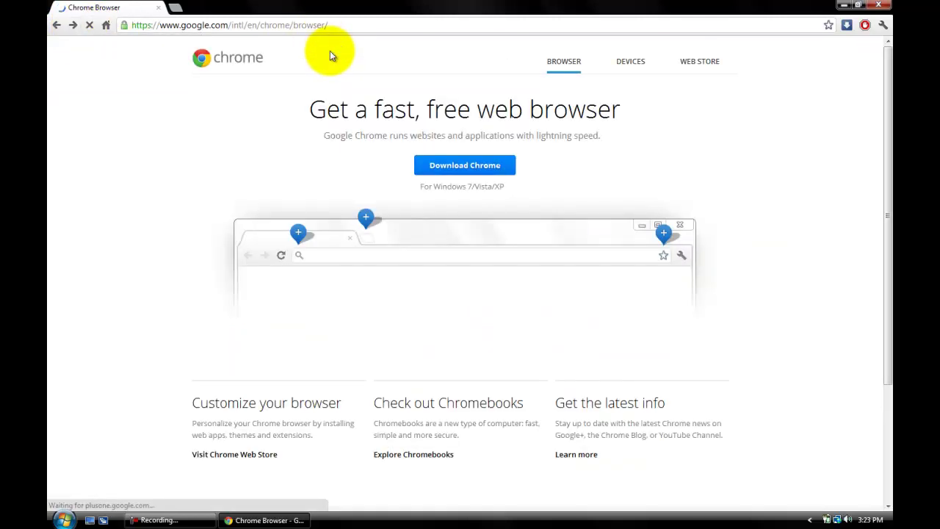
scroll(183, 102, down, 1)
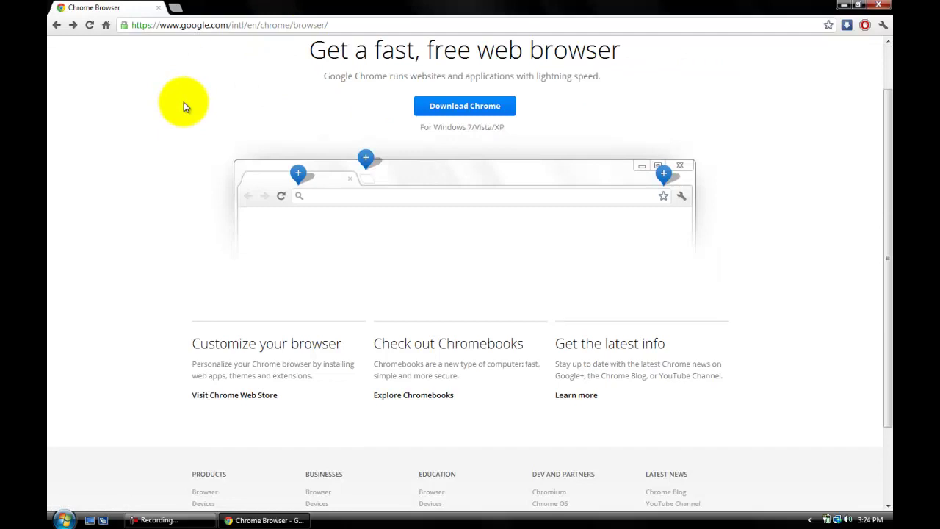
scroll(184, 102, down, 2)
scroll(183, 102, up, 2)
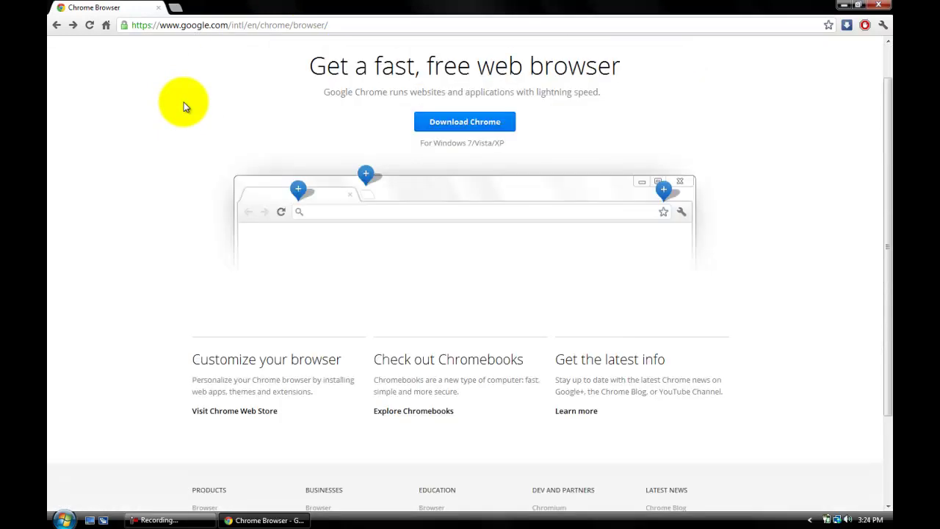
scroll(184, 102, down, 1)
Step: Open the Chrome Web Store and search it for 'adblock', where AdBlock shows as added
click(213, 355)
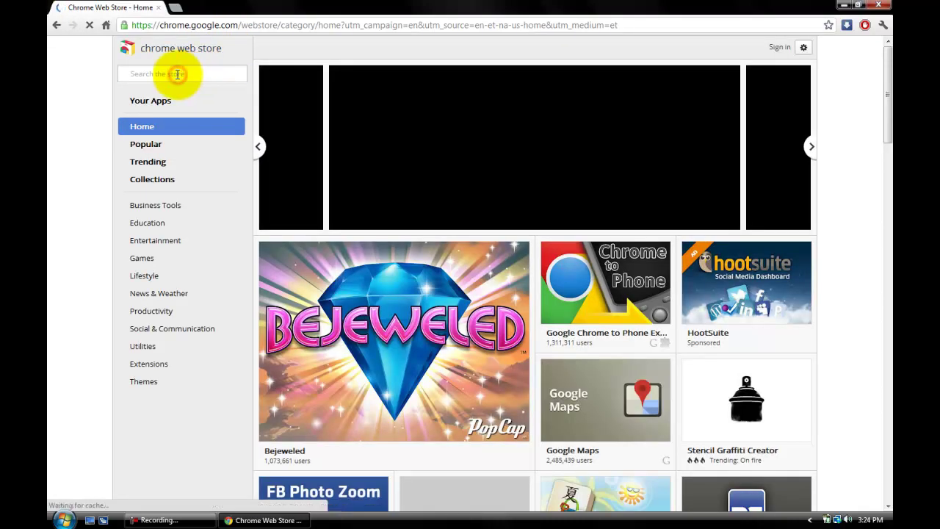
click(177, 74)
text(a)
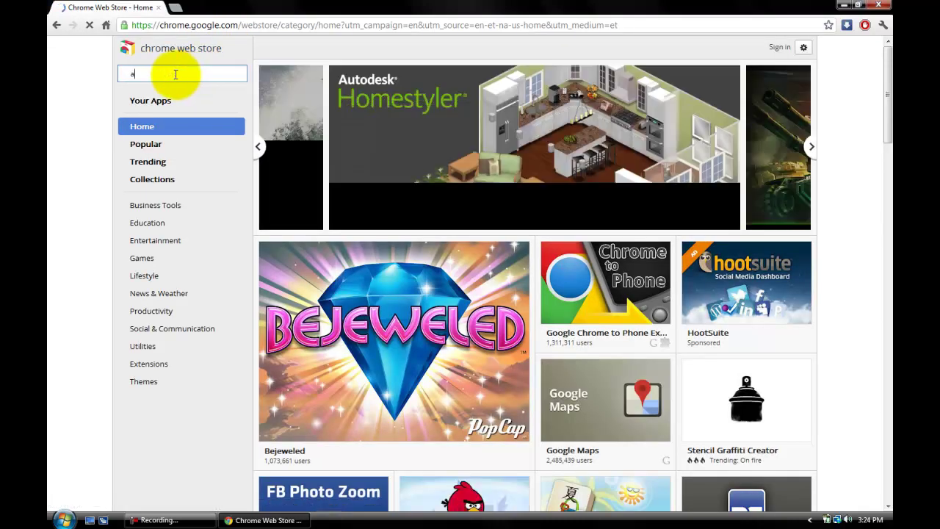
text(dblock)
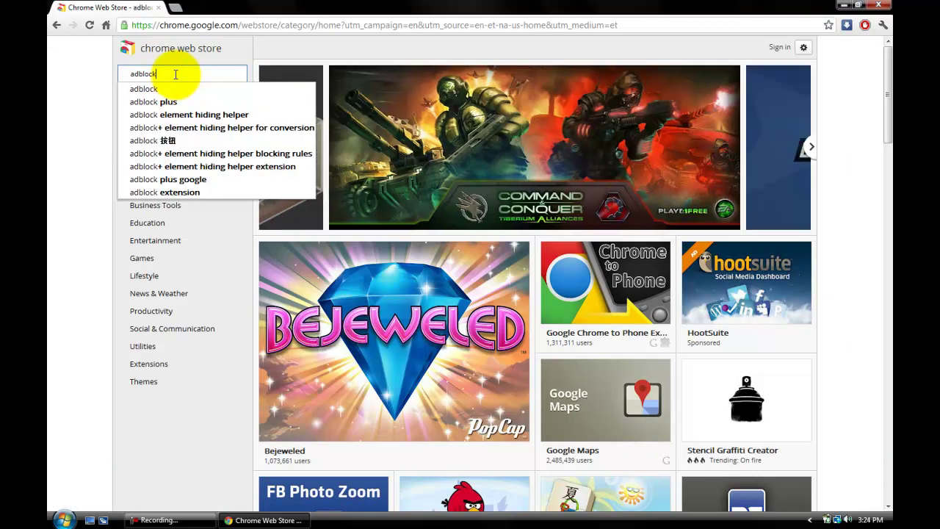
key(Return)
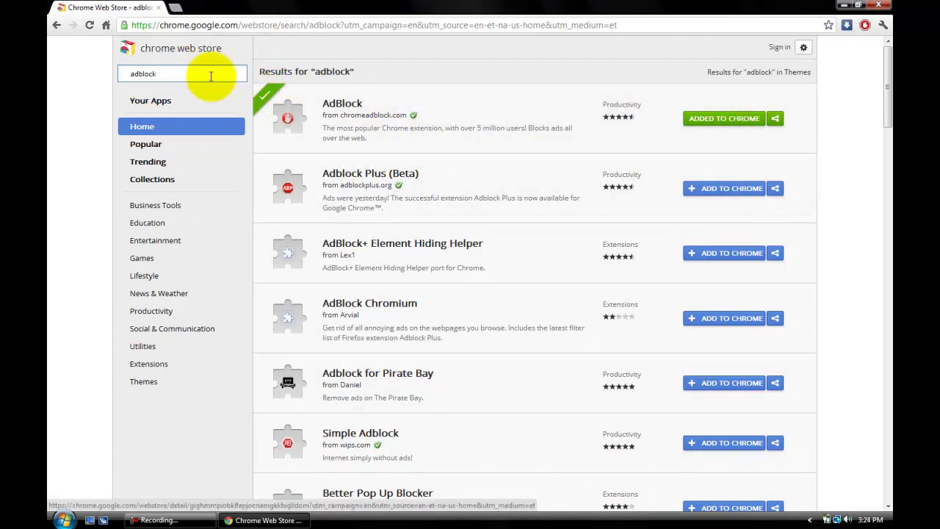
click(221, 73)
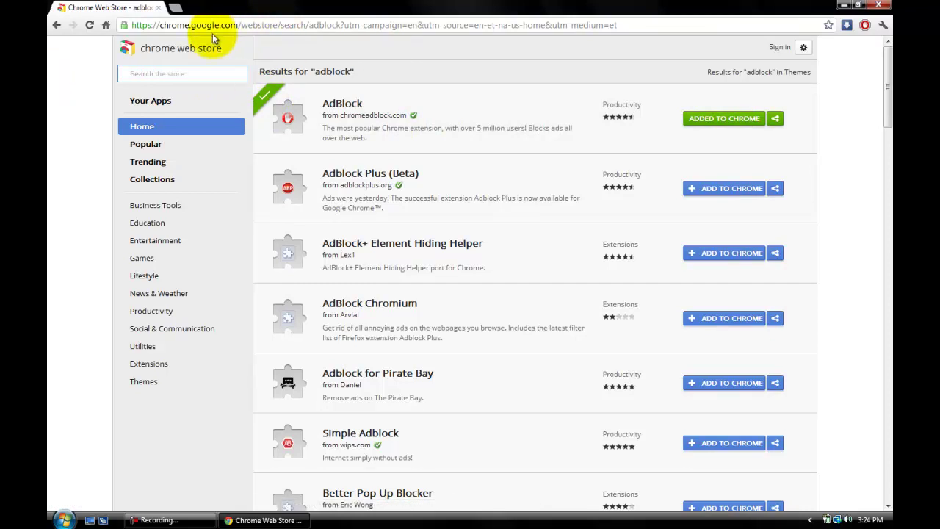
Step: Close the Chrome Web Store window and launch Mozilla Firefox from the dock
click(160, 9)
mouse_move(478, 499)
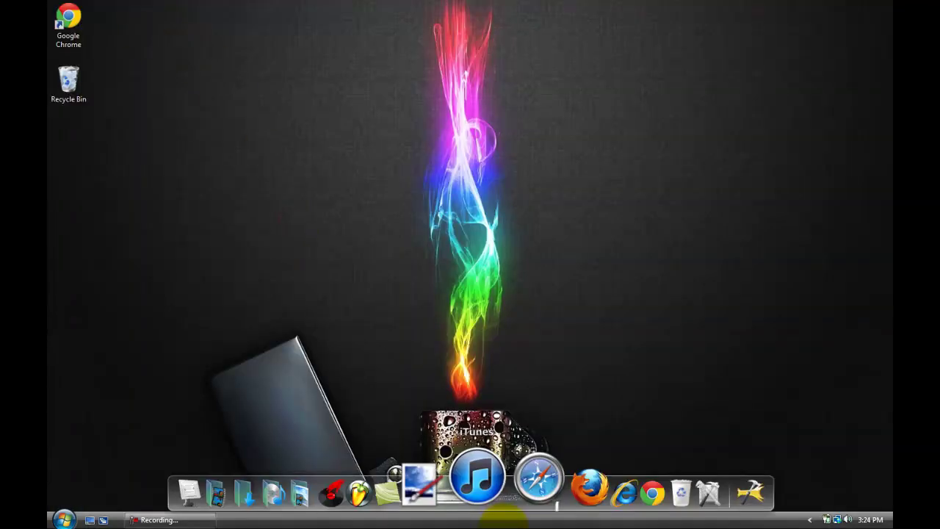
click(554, 475)
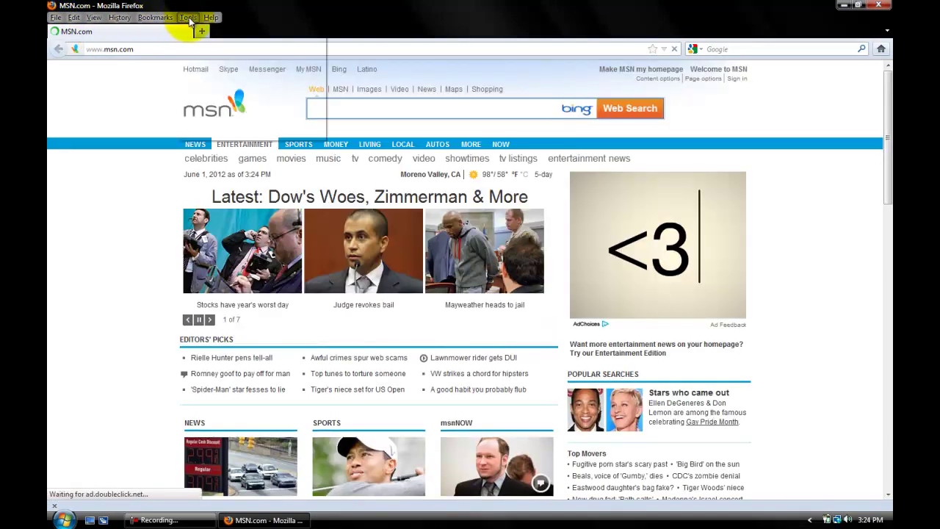
Step: Open the Add-ons Manager from Tools, close the MSN.com tab, and search Get Add-ons for 'adbl'
click(189, 17)
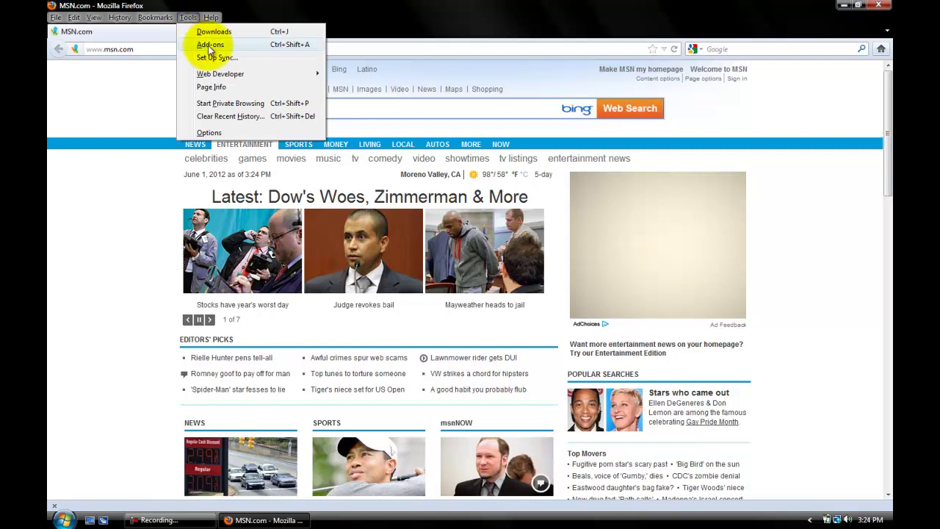
click(210, 46)
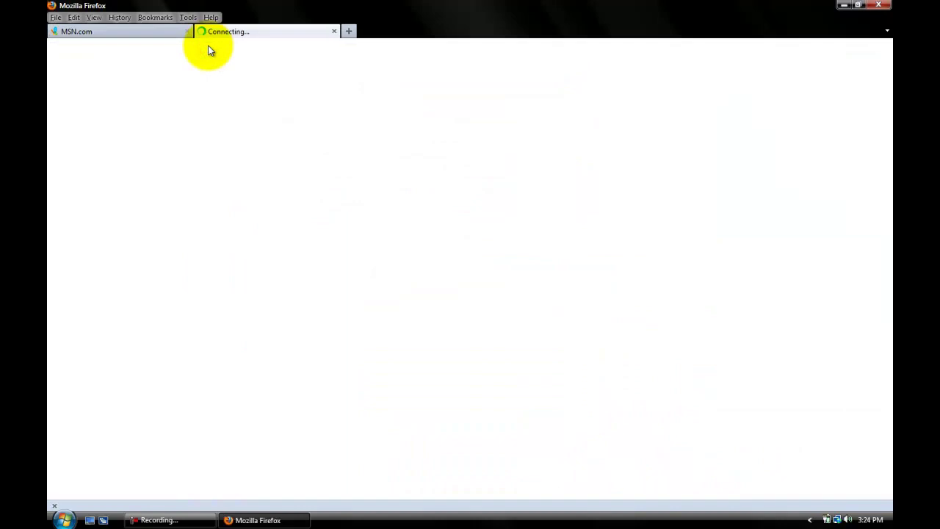
click(186, 33)
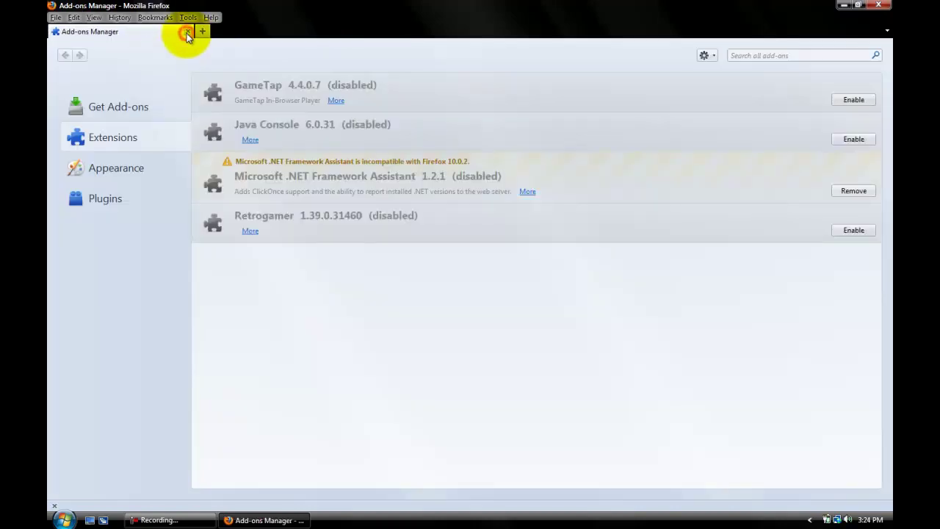
click(129, 110)
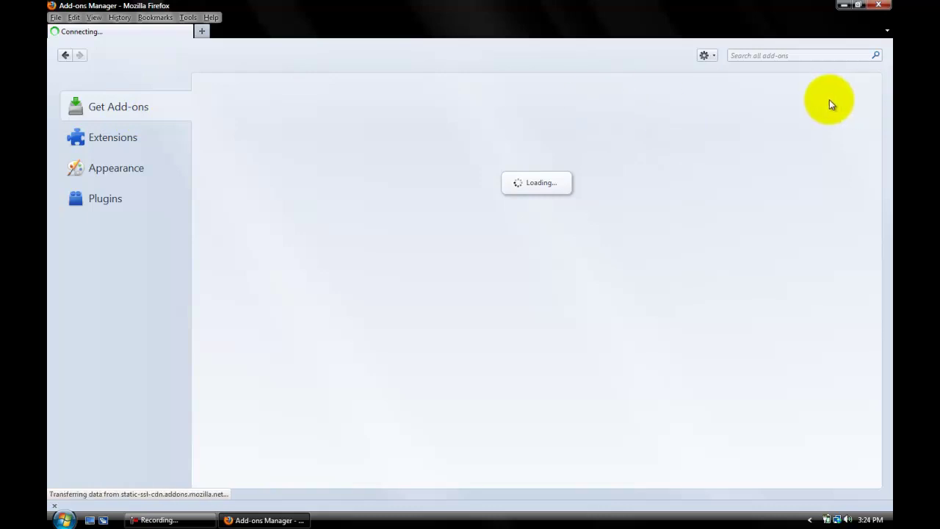
click(786, 55)
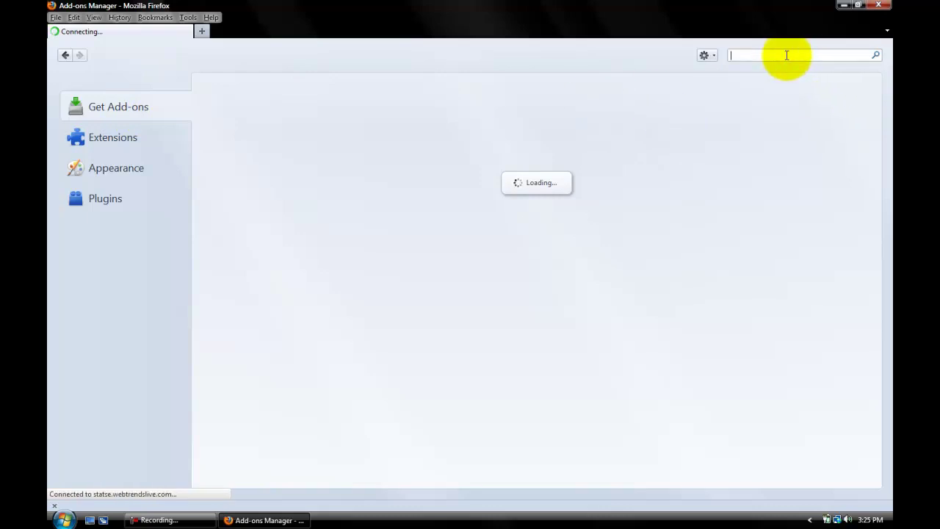
text(adblock)
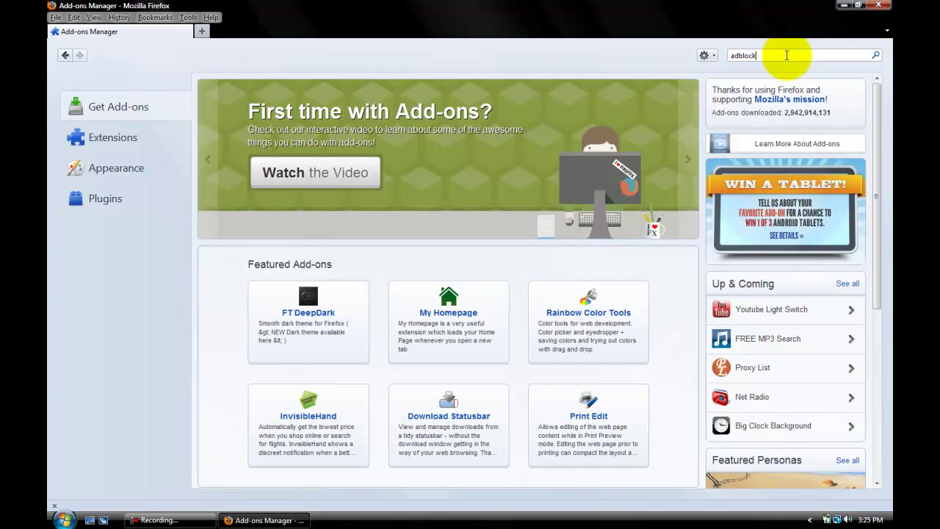
Step: Search add-ons for adblock, install Adblock Plus 2.0.3, and restart Firefox
key(Return)
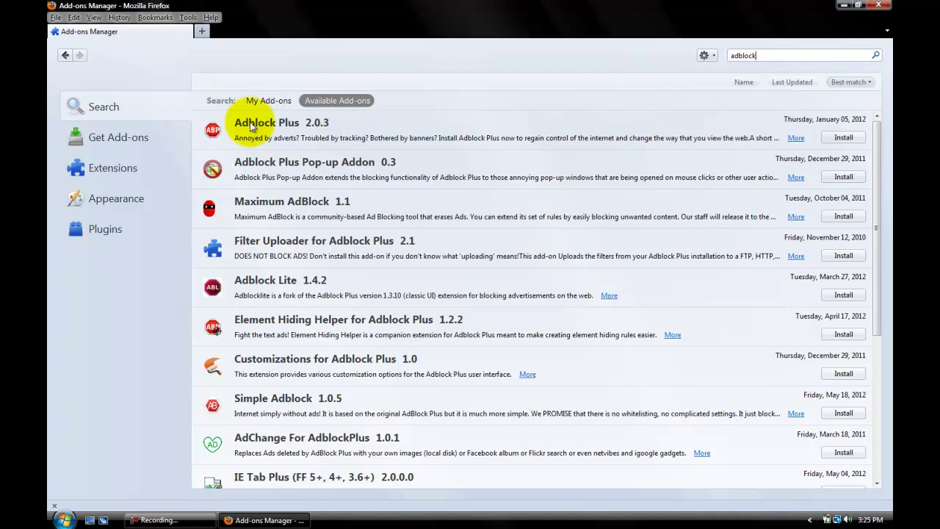
click(842, 137)
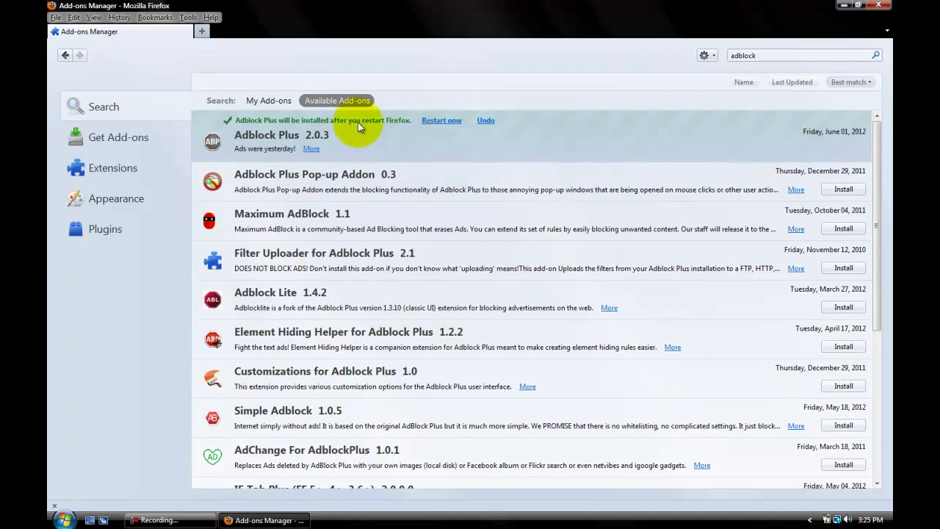
click(430, 120)
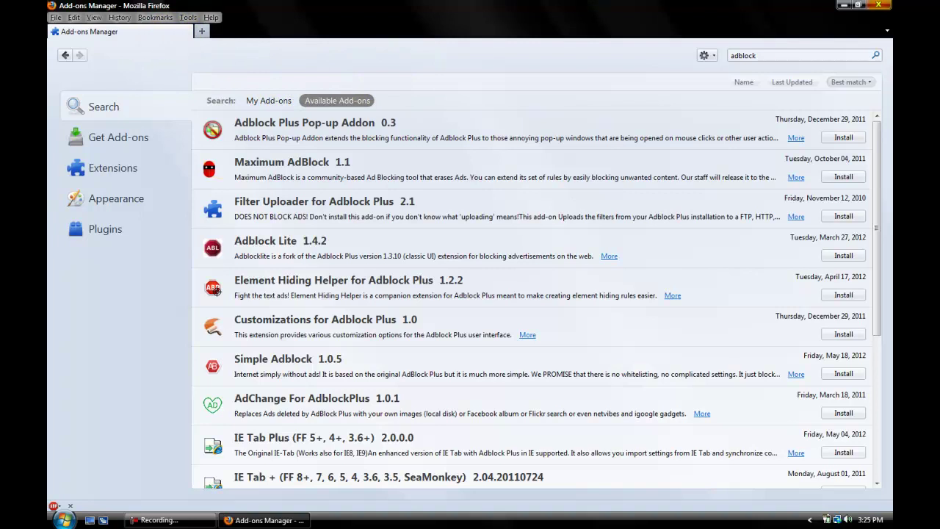
Step: Close Firefox and bring up the dock to relaunch Google Chrome
click(880, 8)
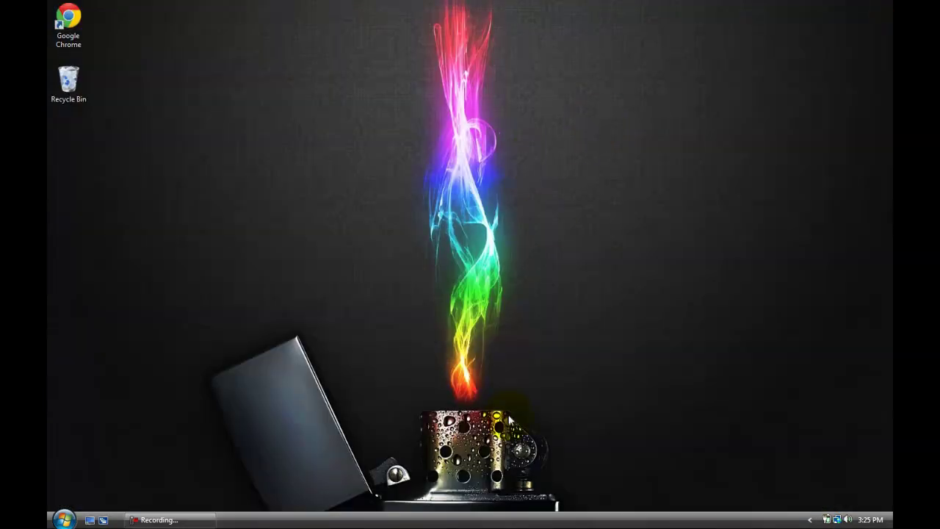
mouse_move(484, 507)
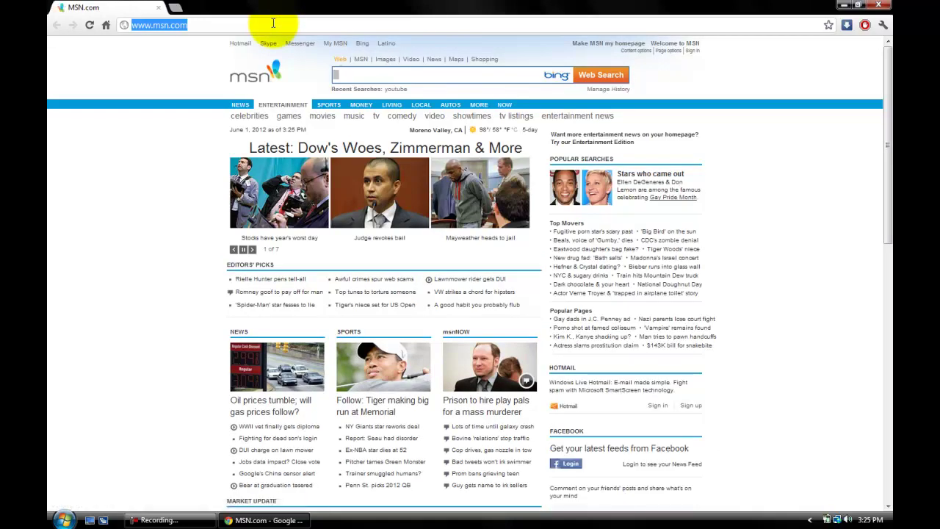
text(you)
key(Return)
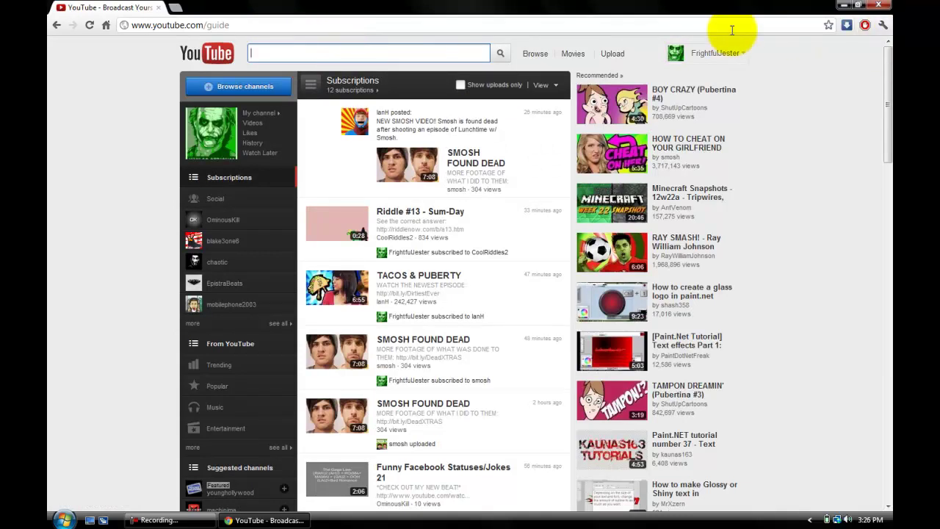
scroll(178, 138, down, 2)
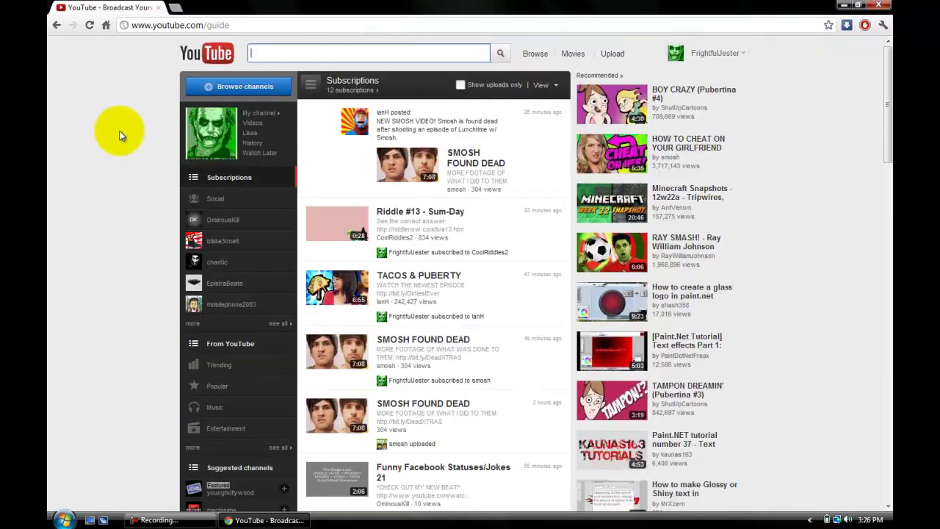